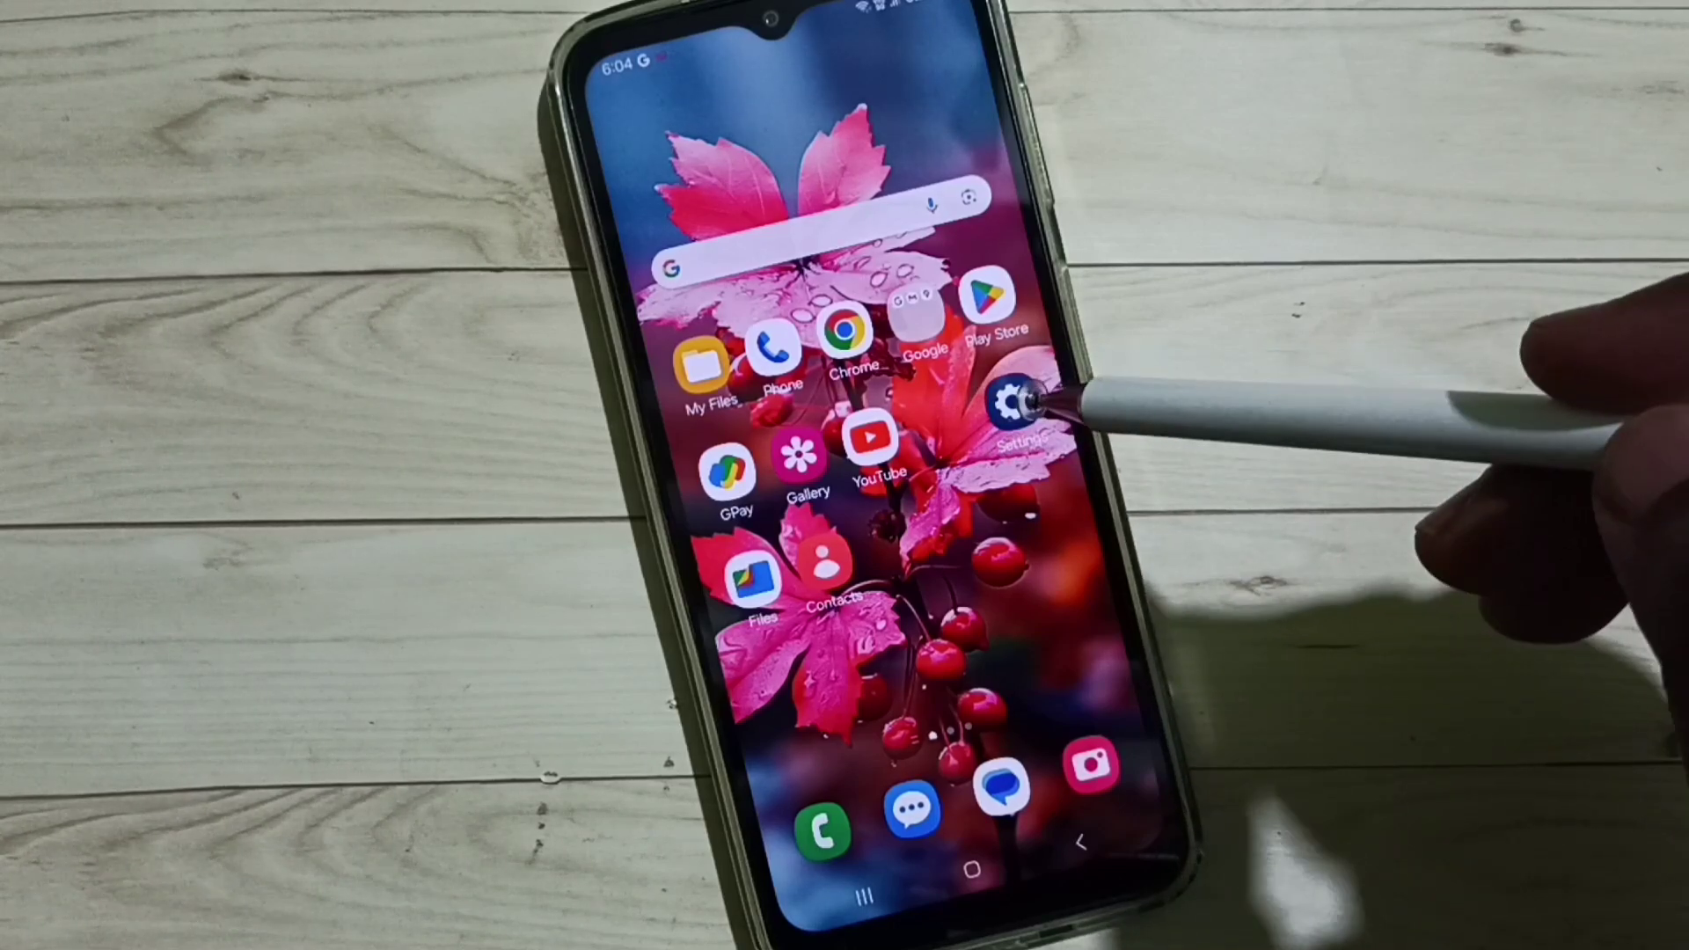
Open device Settings and go to the Google services page.
click(1017, 403)
scroll(1016, 528, down, 8)
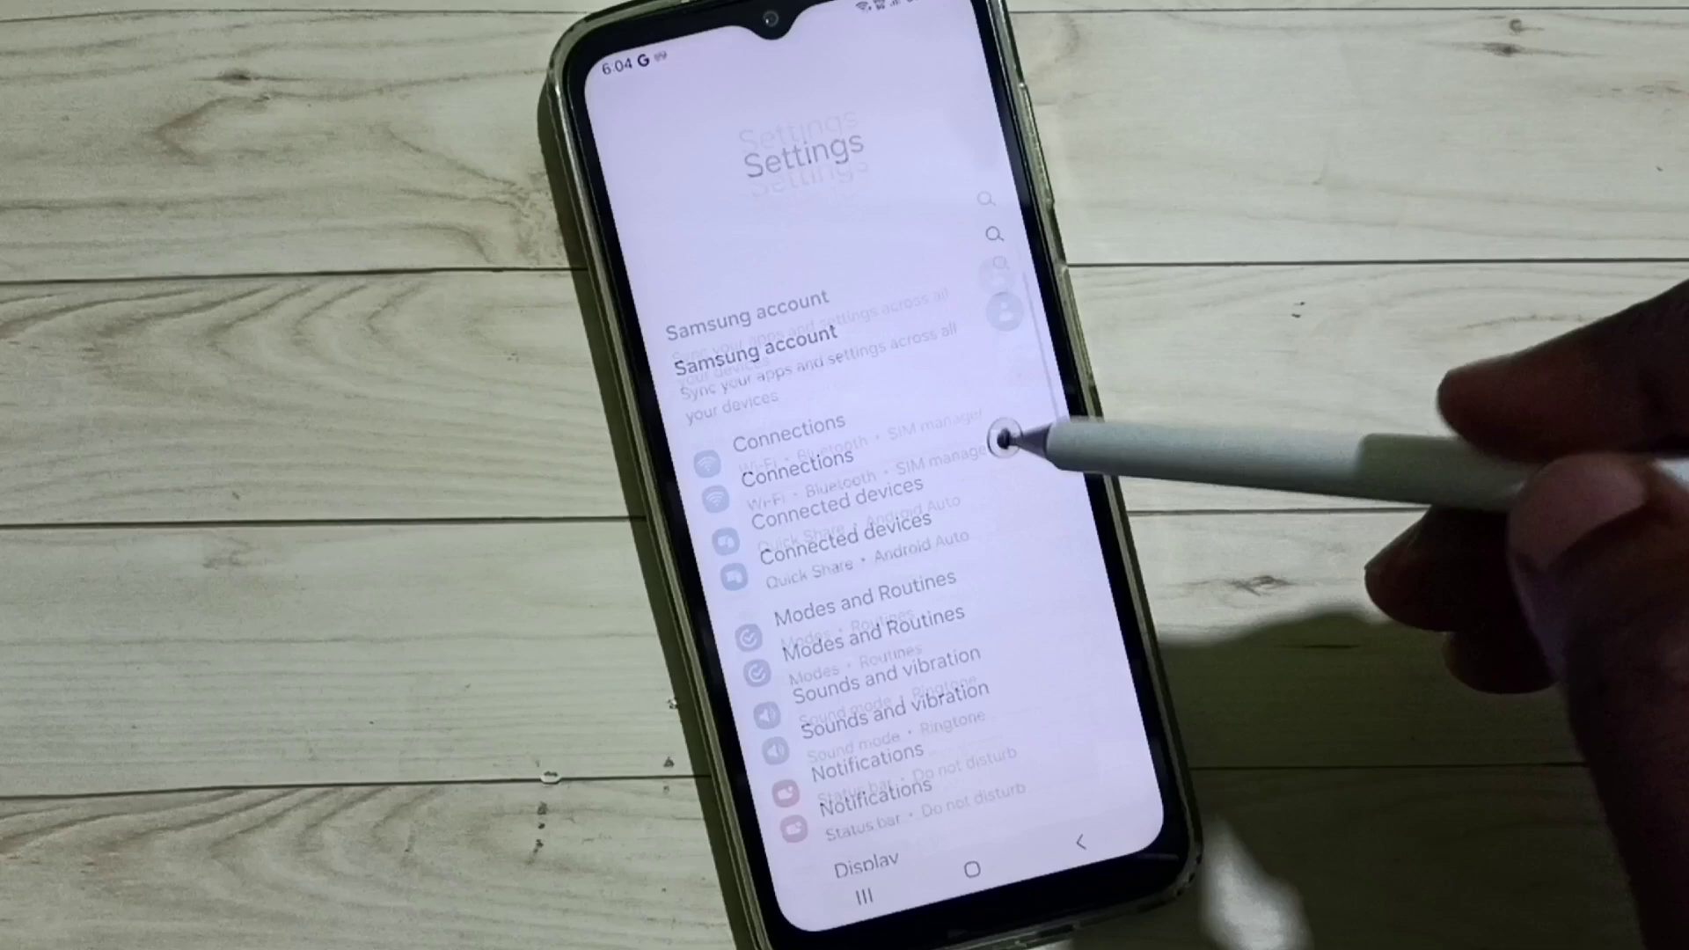
scroll(1042, 555, down, 1)
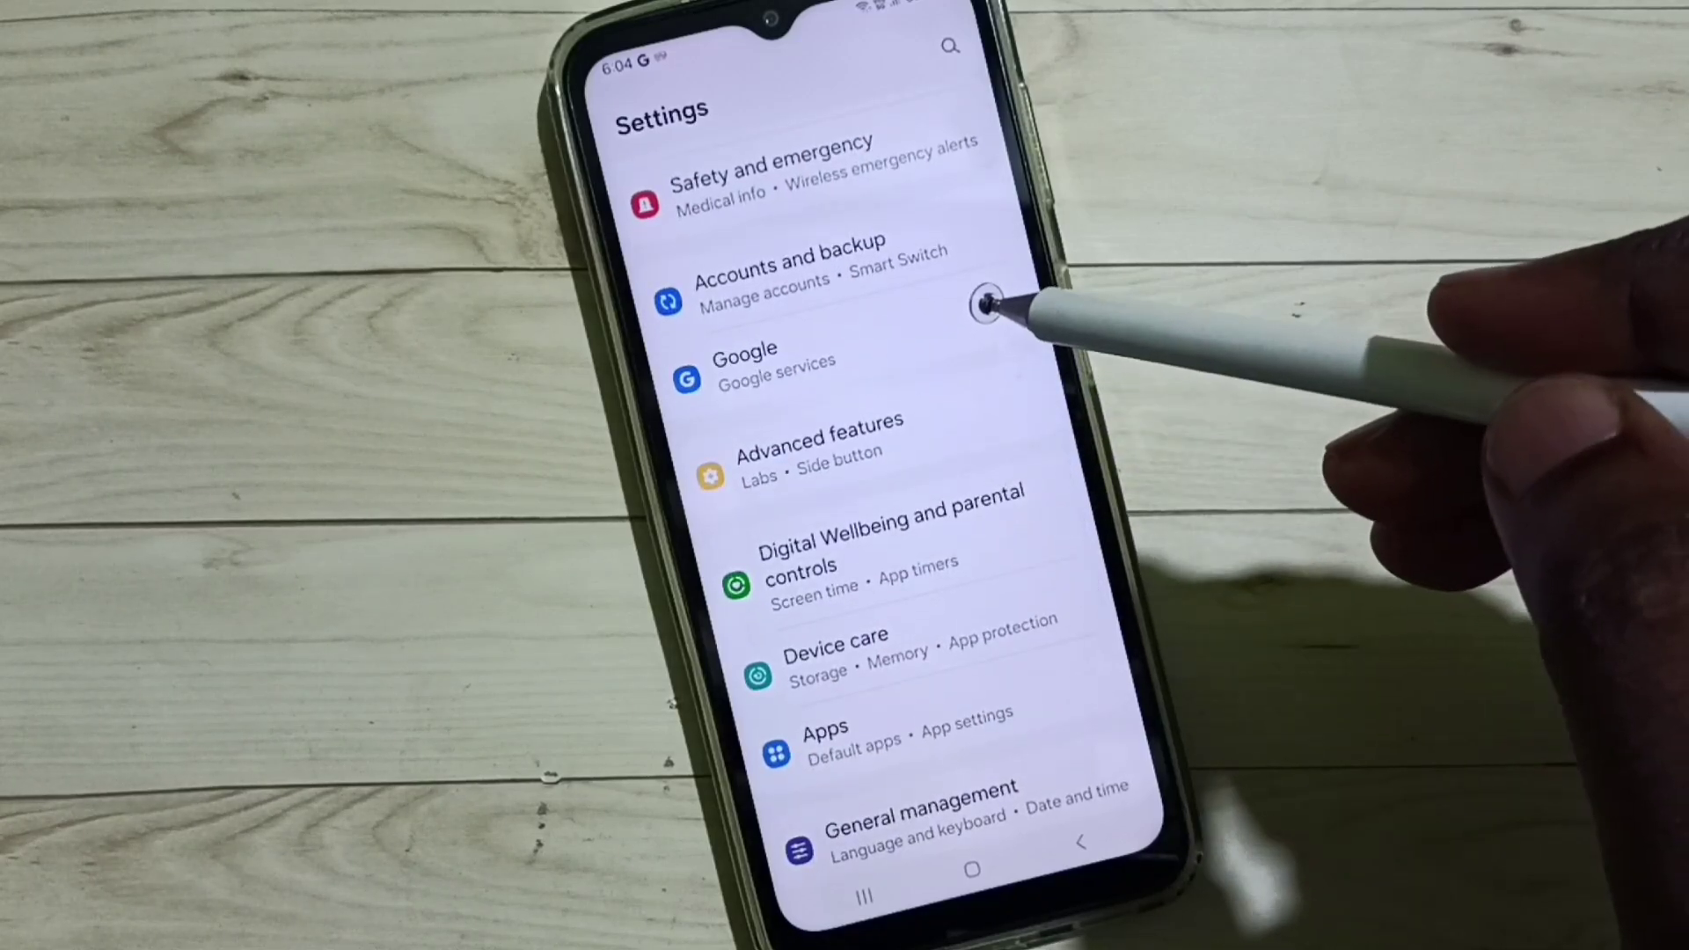
click(992, 308)
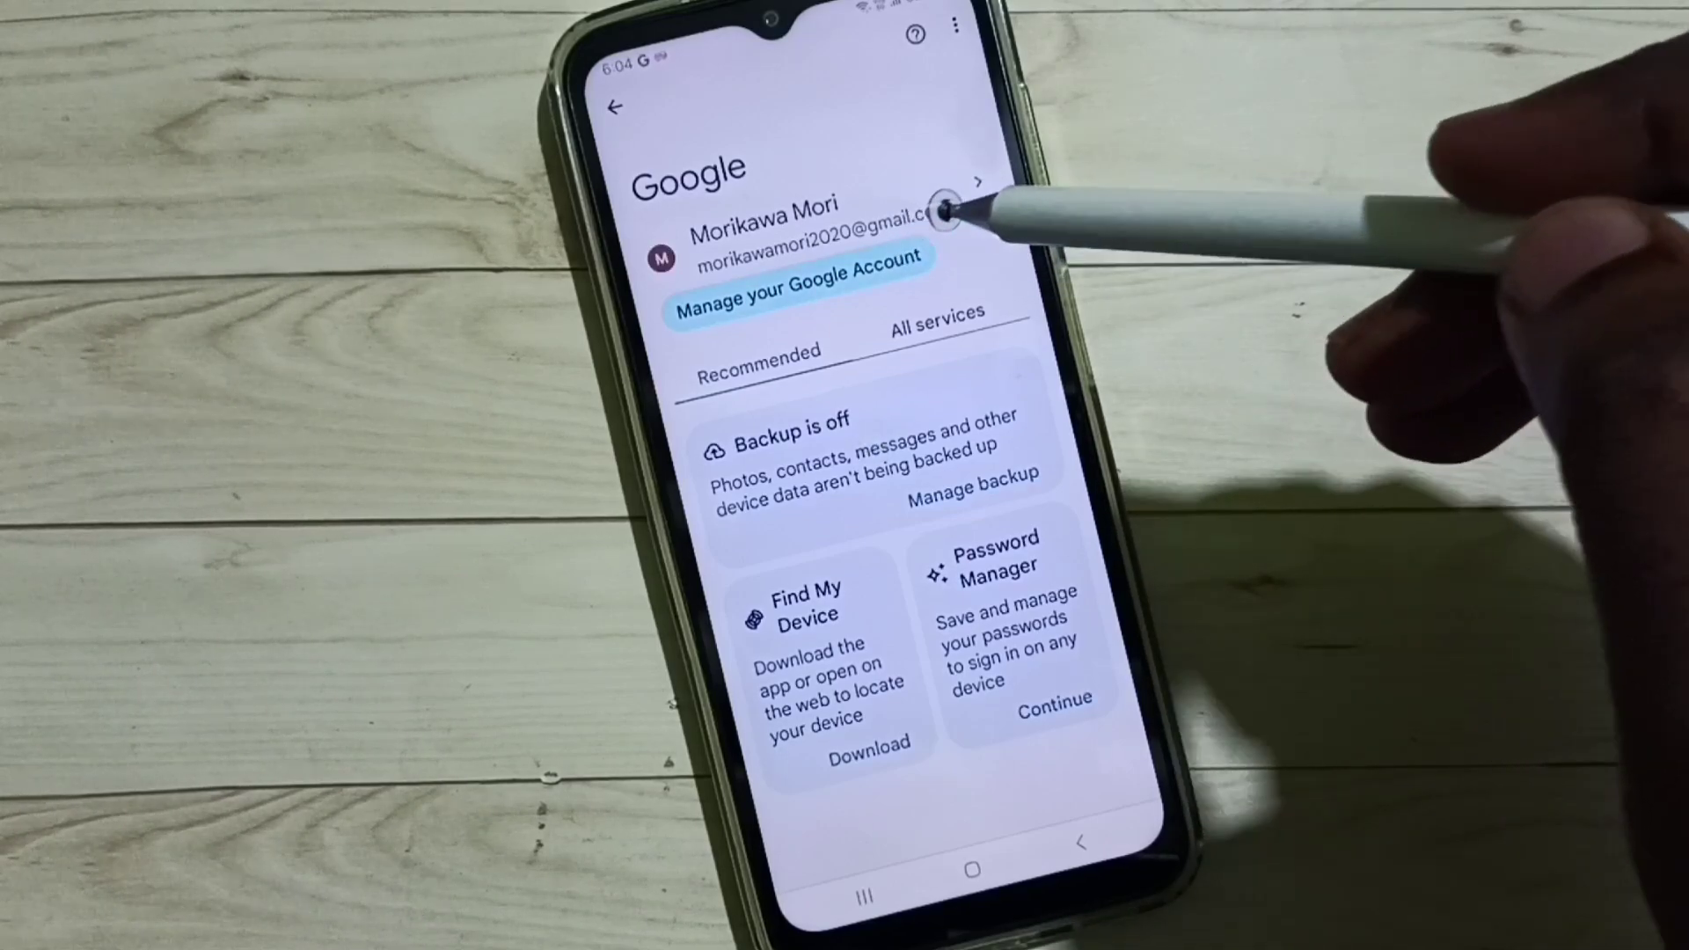
Open Manage your Google Account and go to the People and sharing section.
click(908, 254)
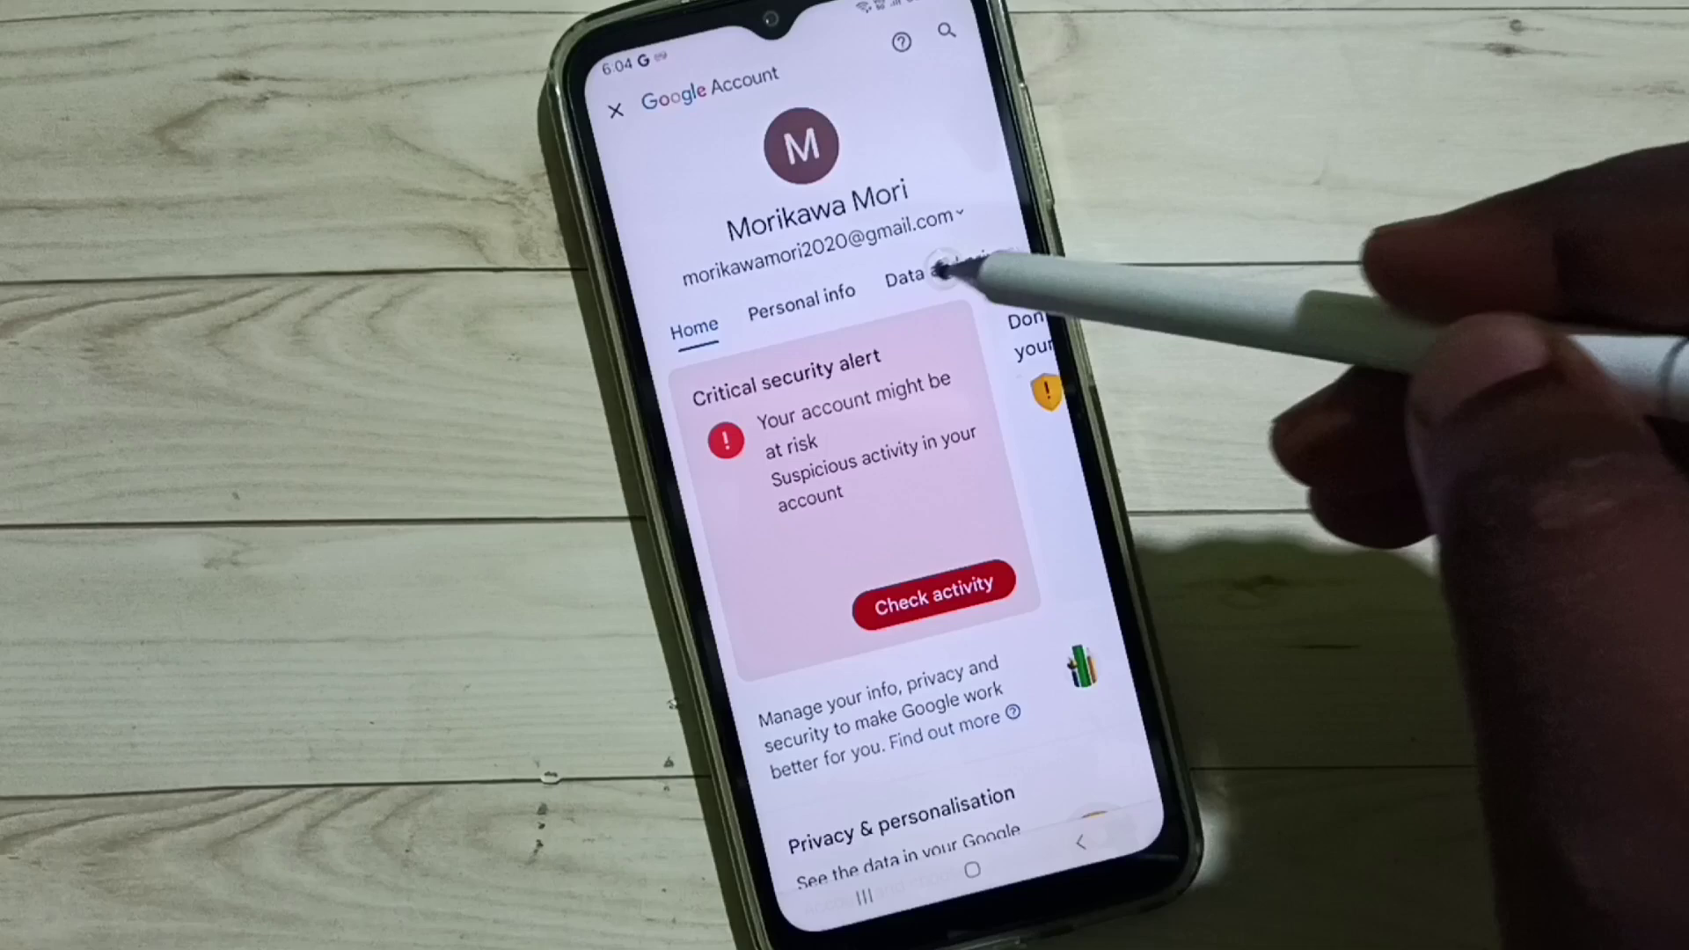
mouse_move(924, 301)
mouse_down()
mouse_move(712, 306)
mouse_move(765, 306)
mouse_up()
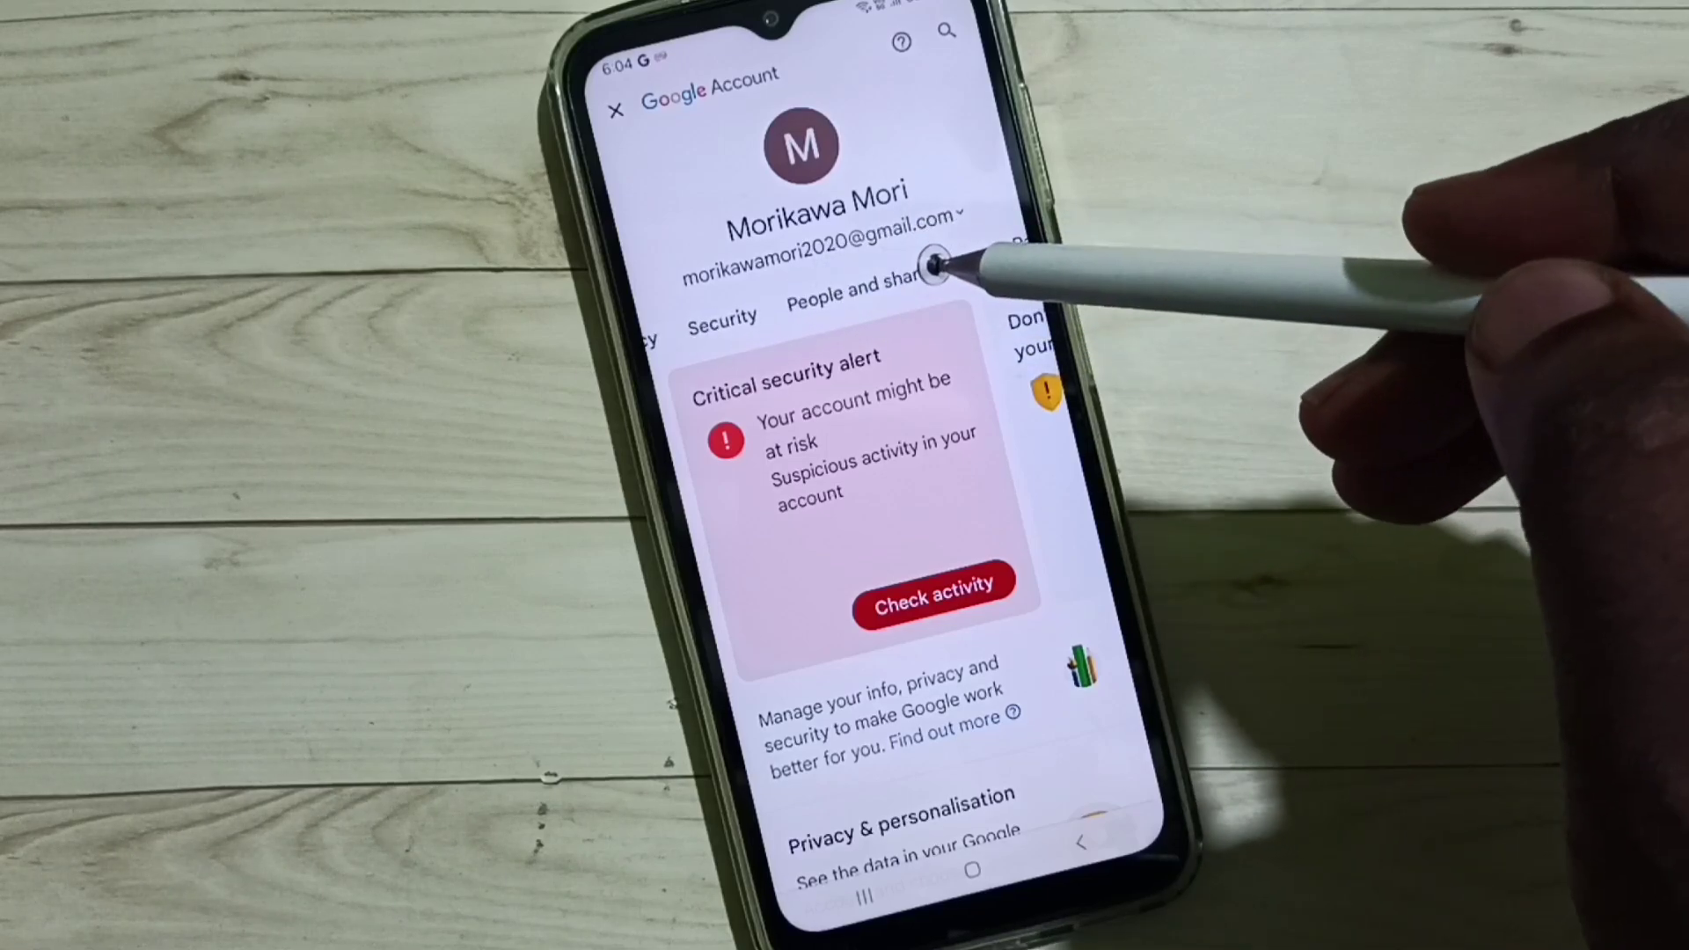
click(920, 274)
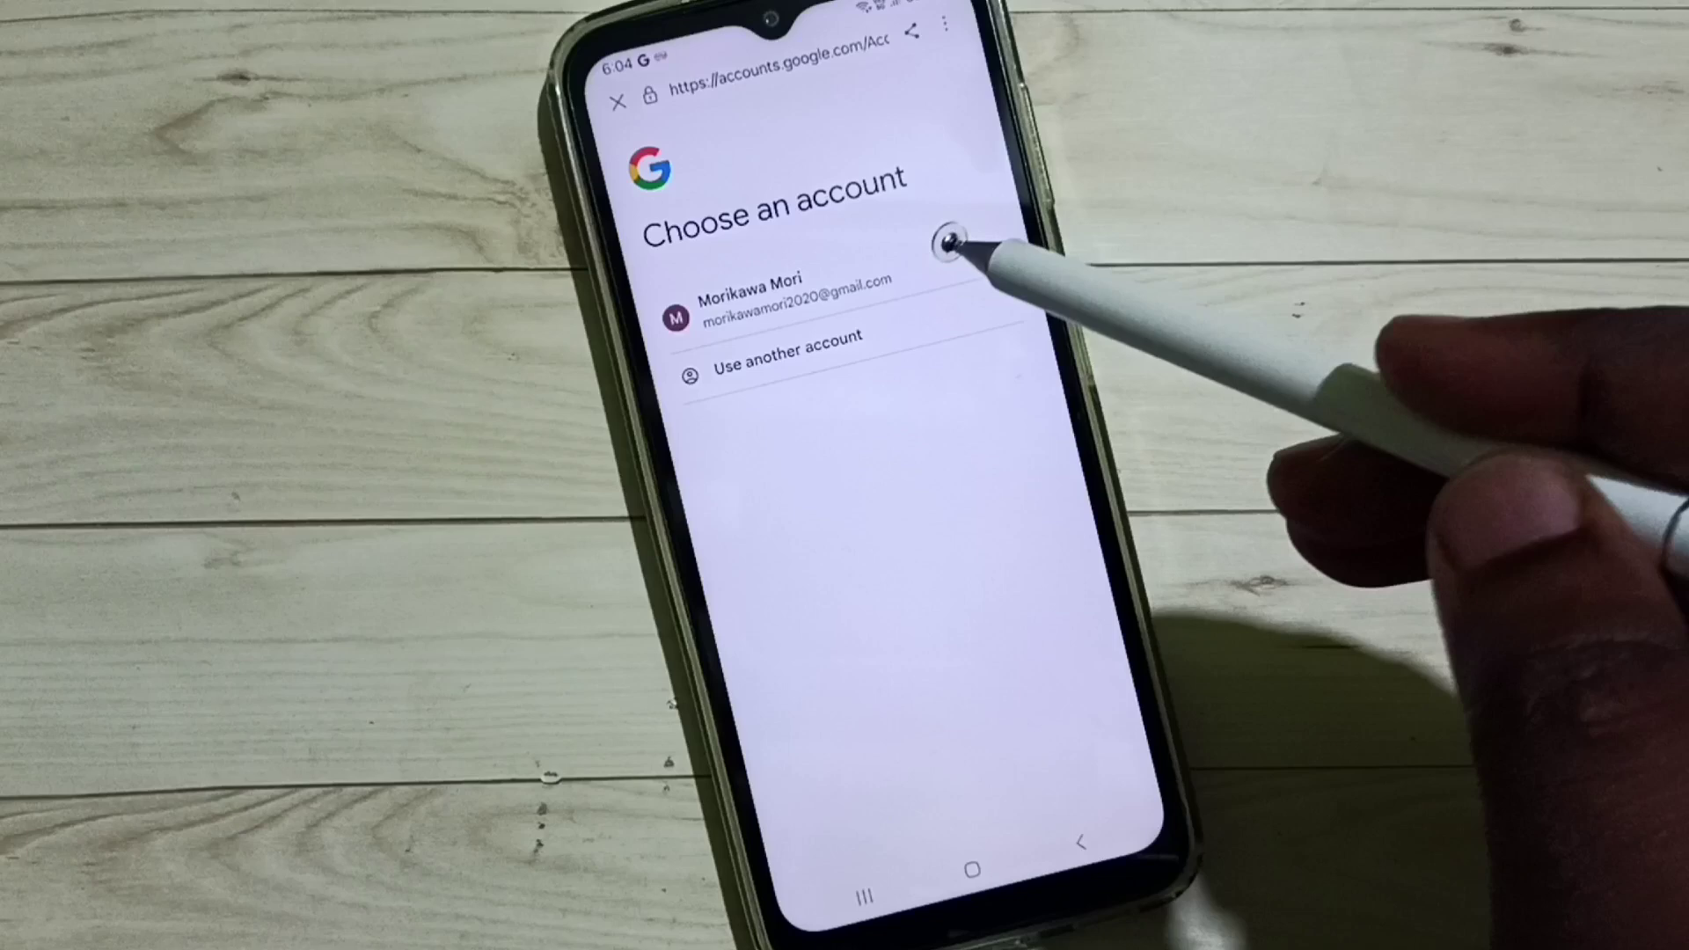
Continue with the signed-in account and stay on the Contacts web page.
click(871, 291)
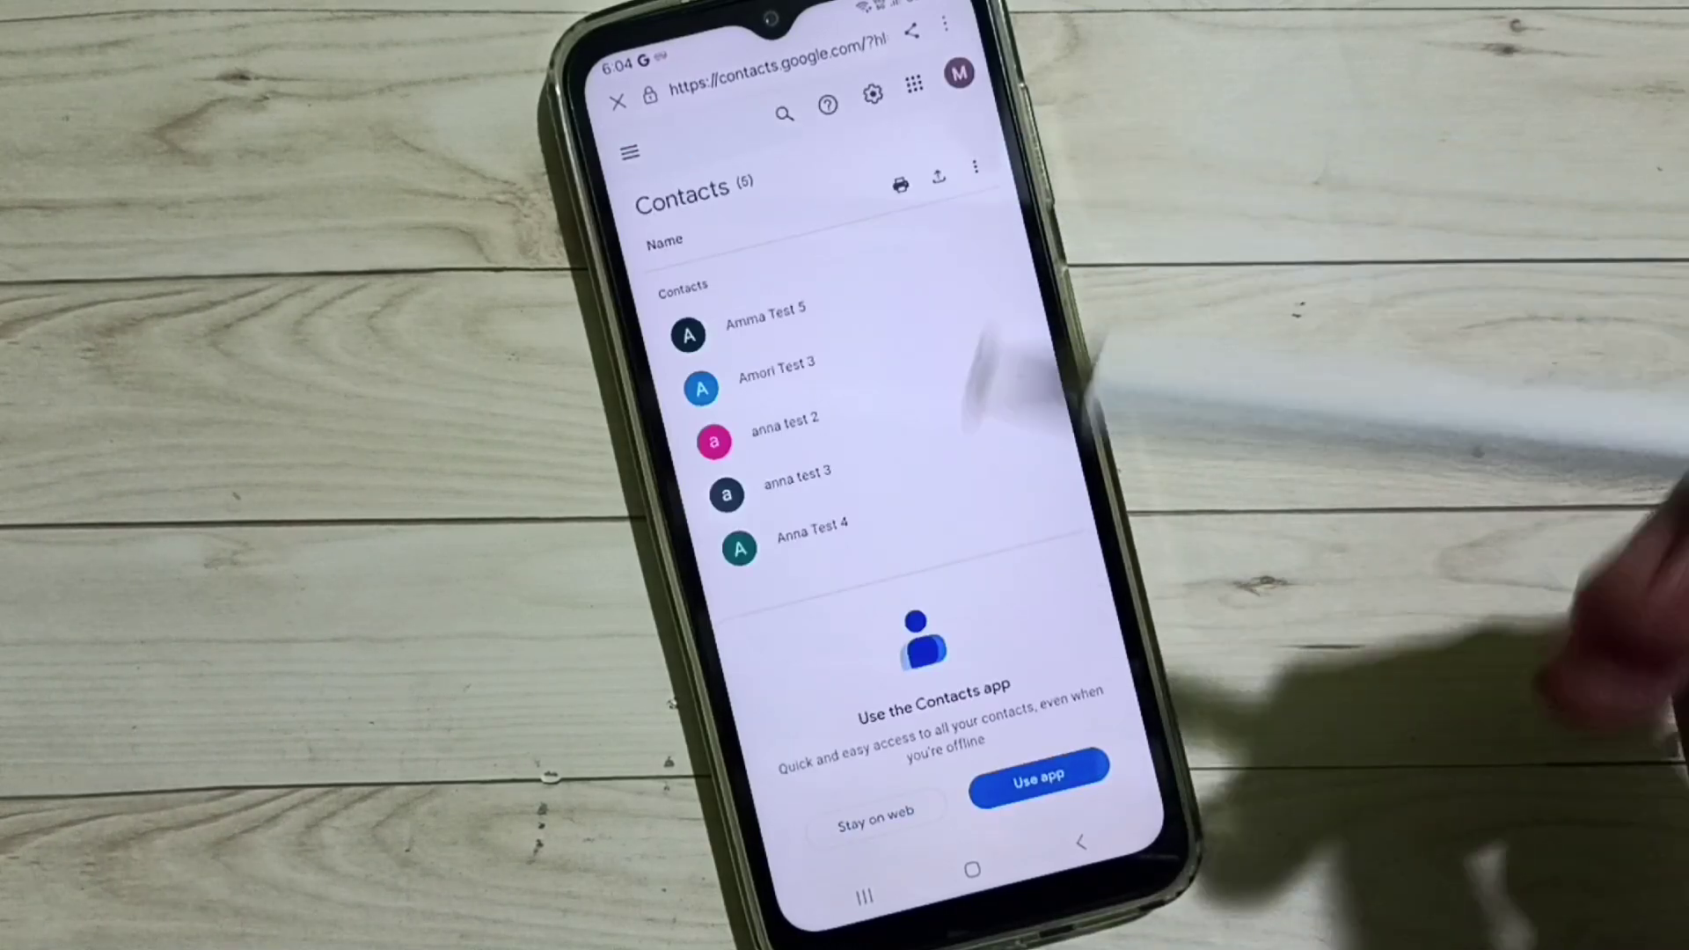
click(898, 824)
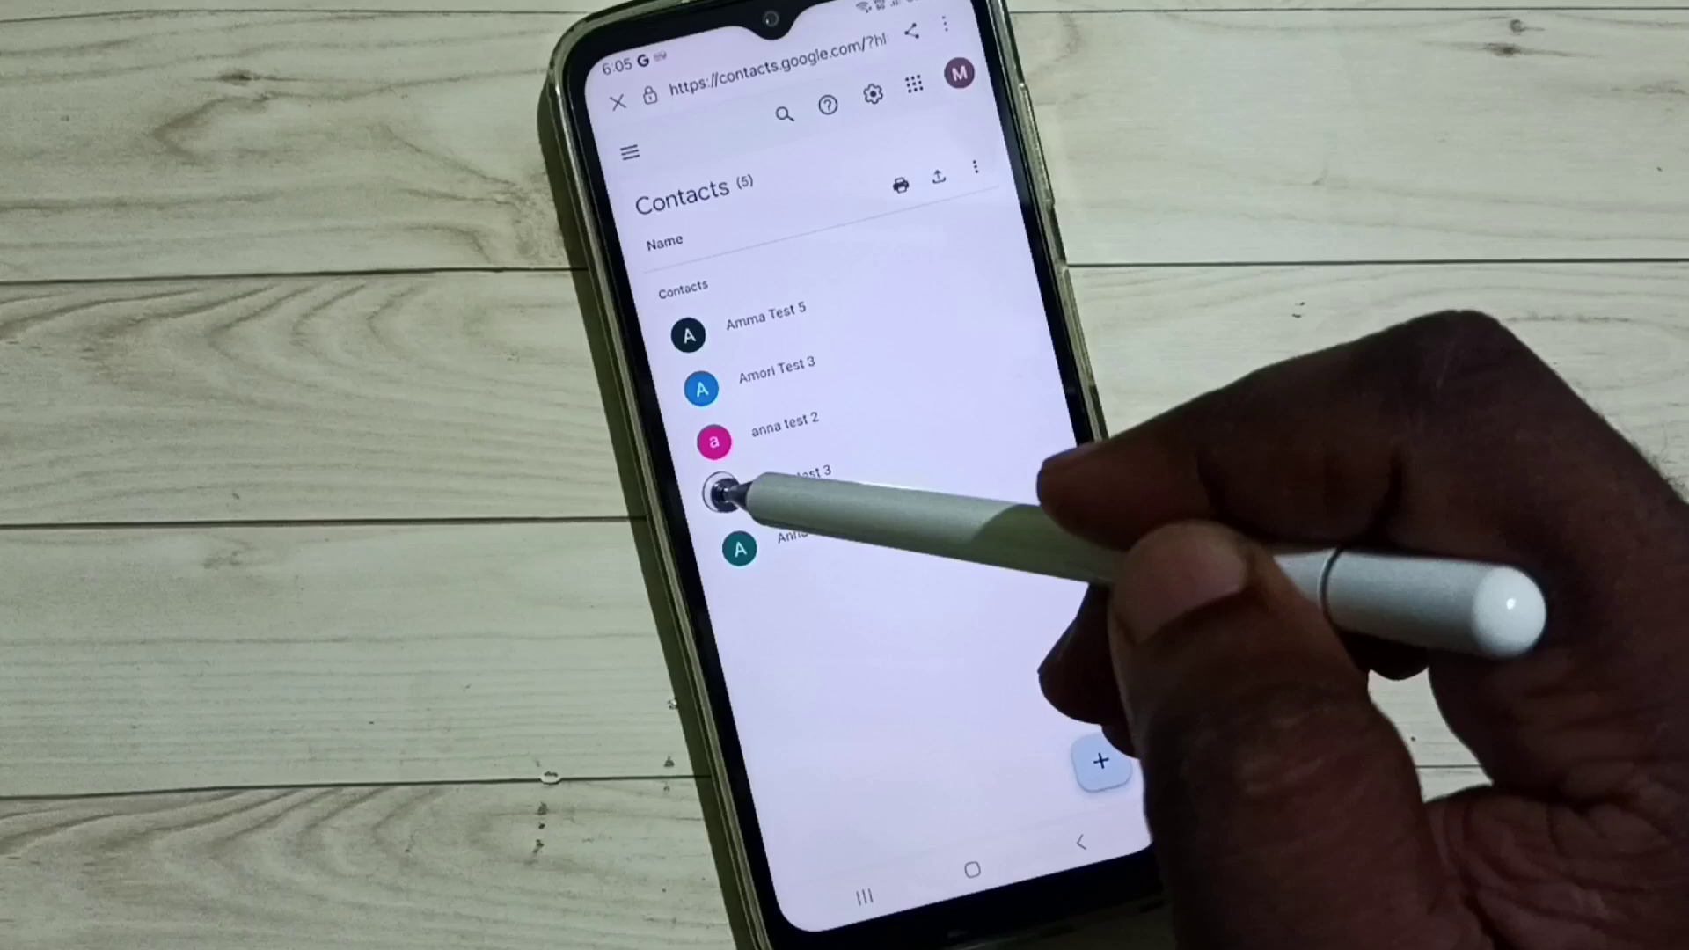
Select anna test 3 and anna test 2, then choose Delete from the more-actions menu.
click(726, 493)
click(754, 442)
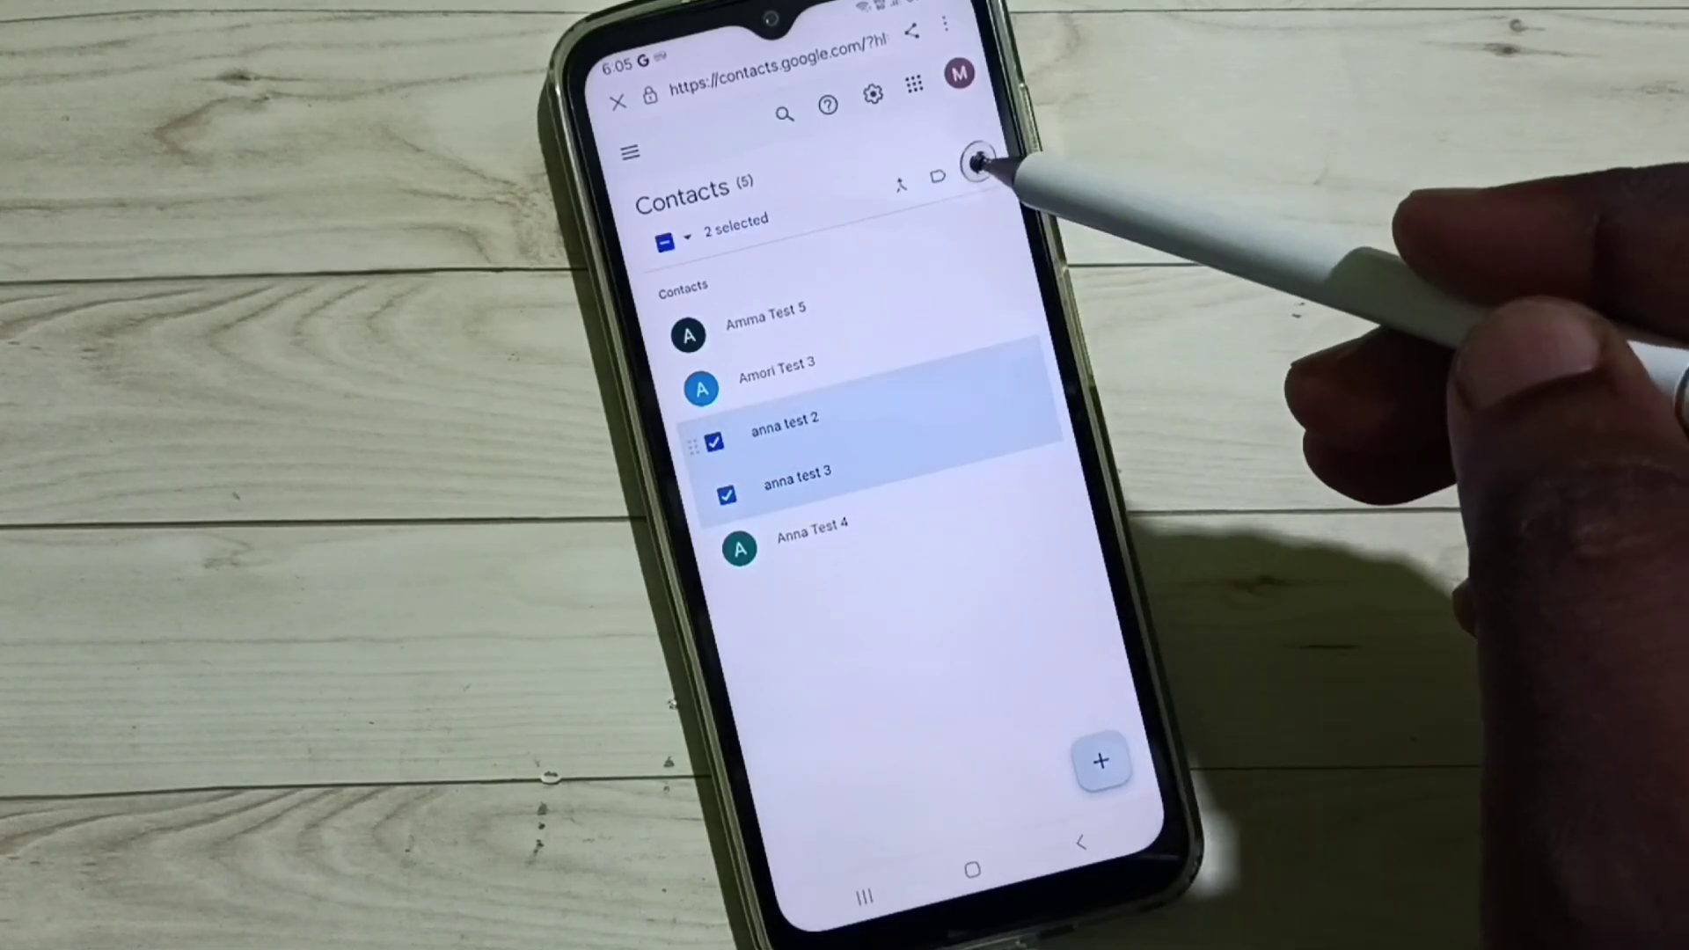
click(974, 168)
click(968, 360)
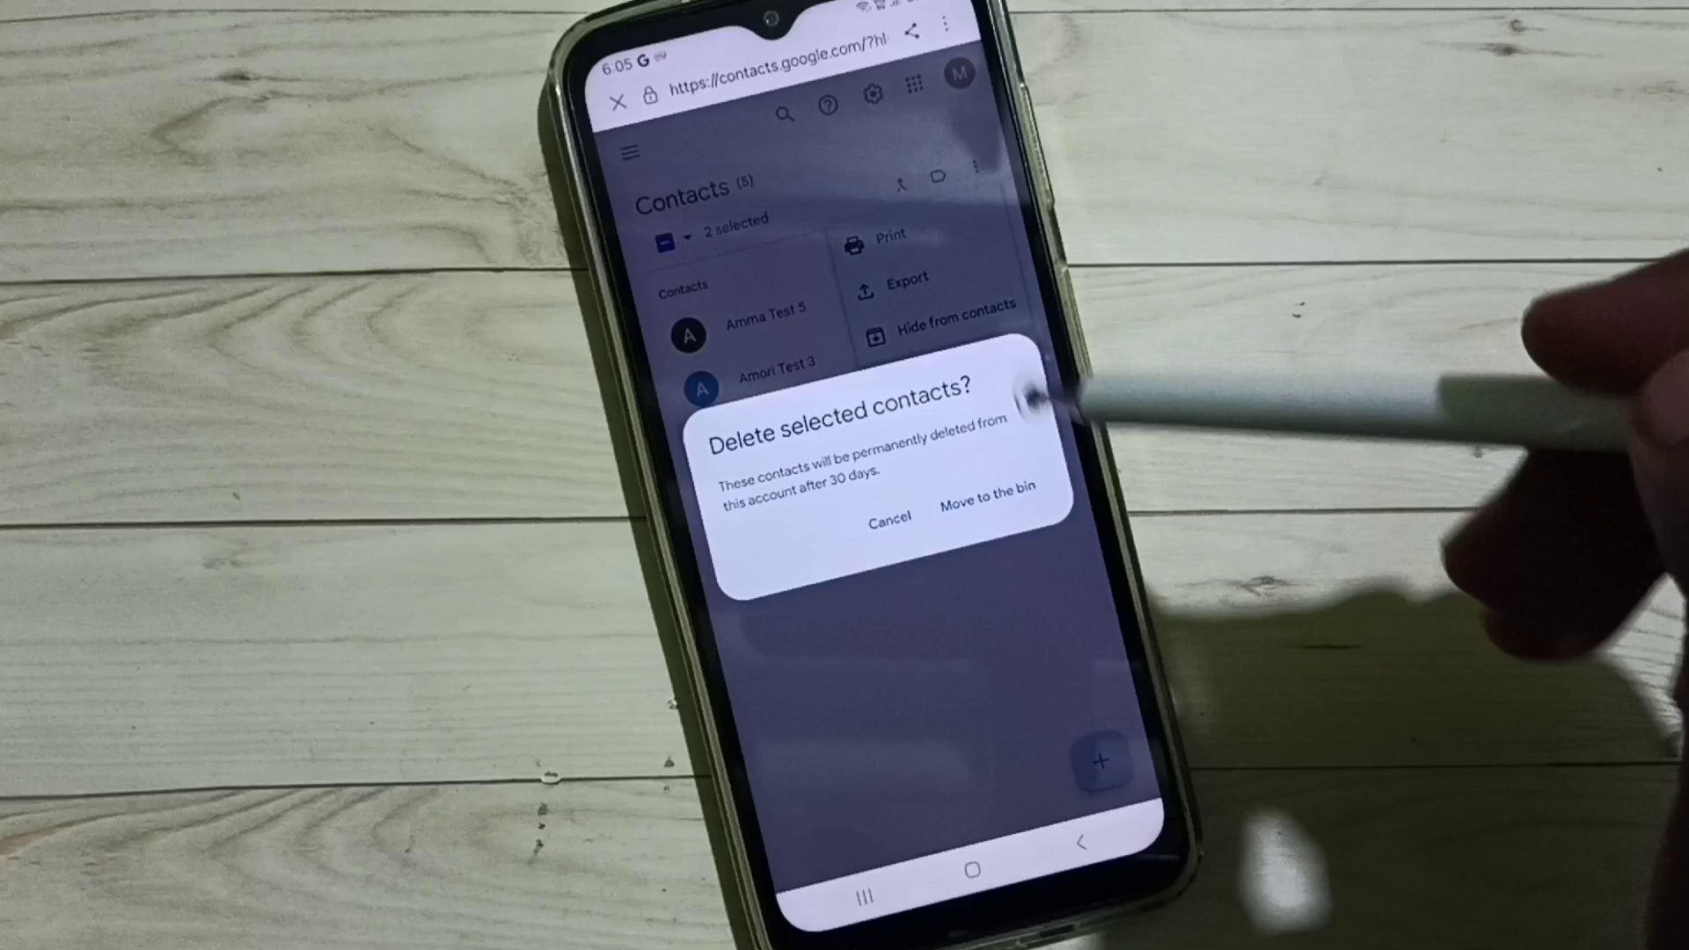